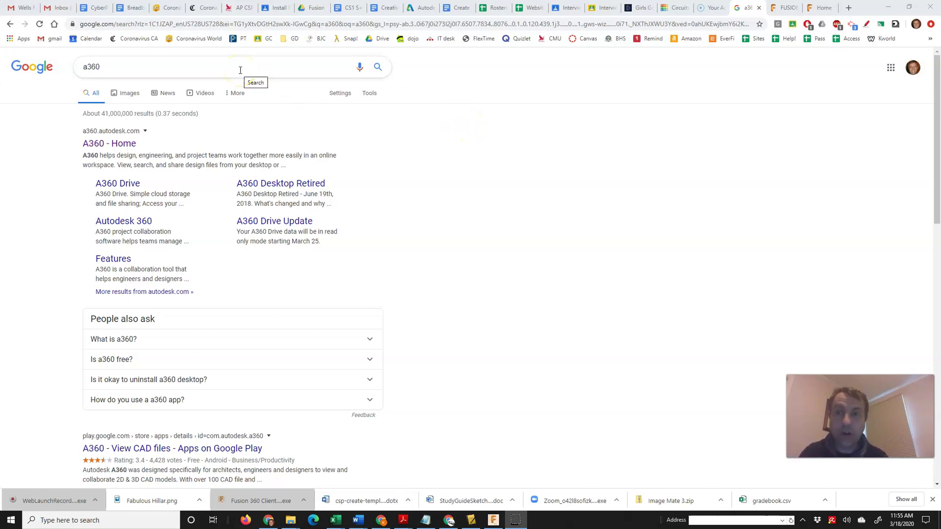
Step: Open the A360 home site from the a360 search results
{"action": "left_click", "coordinate": [146, 69]}
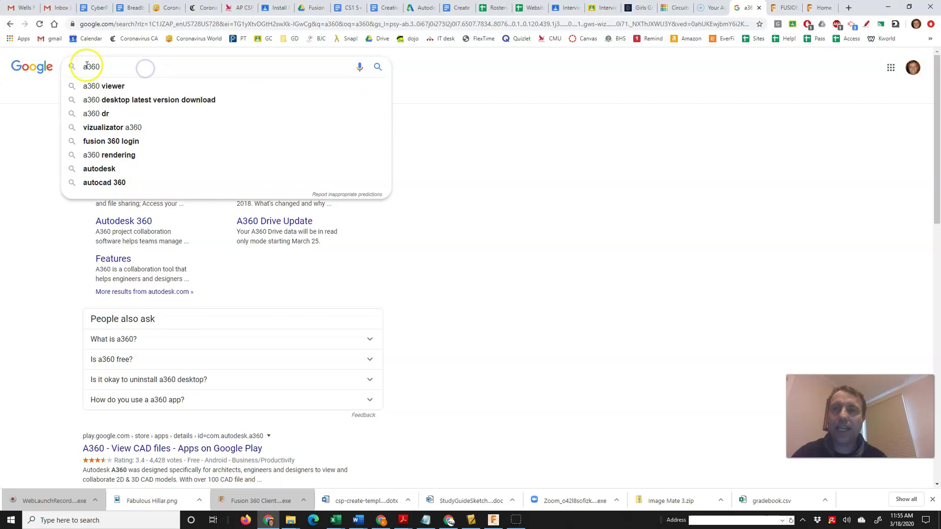
{"action": "left_click", "coordinate": [447, 94]}
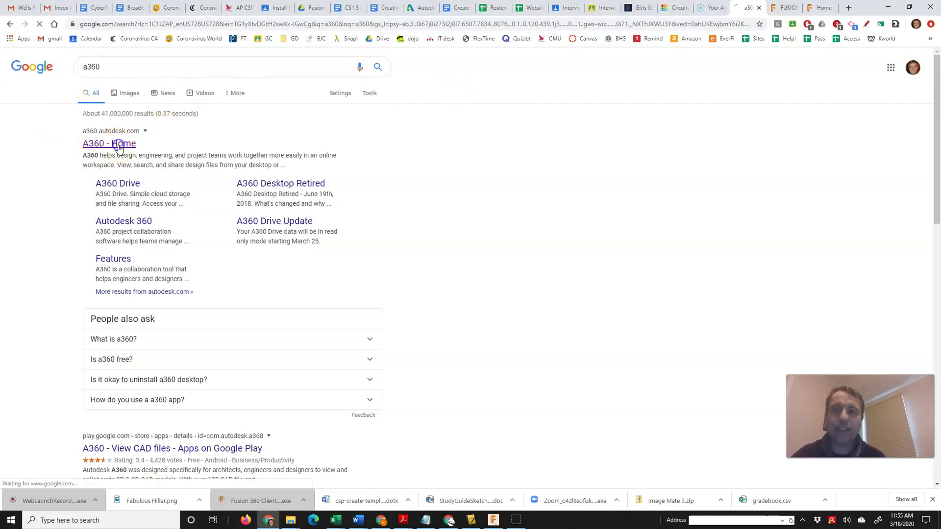
{"action": "left_click", "coordinate": [119, 144]}
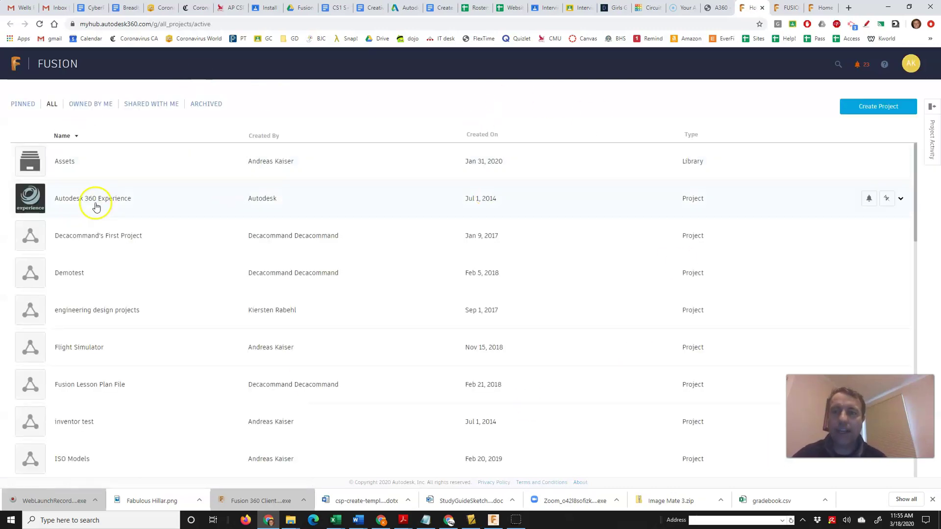
Step: Open the tutorial project from the project list and show its Chess piece design
{"action": "scroll", "coordinate": [86, 228], "scroll_direction": "down", "scroll_amount": 7}
{"action": "scroll", "coordinate": [88, 233], "scroll_direction": "down", "scroll_amount": 8}
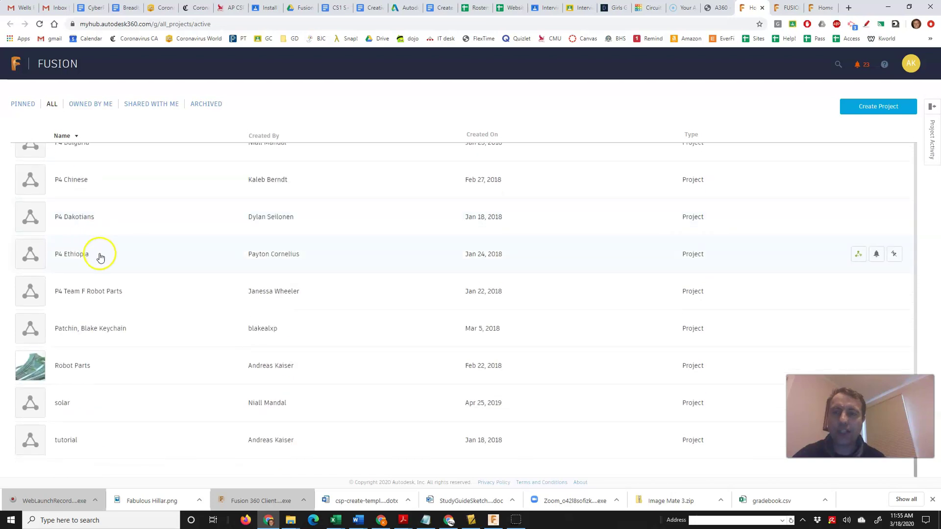
{"action": "left_click", "coordinate": [63, 440]}
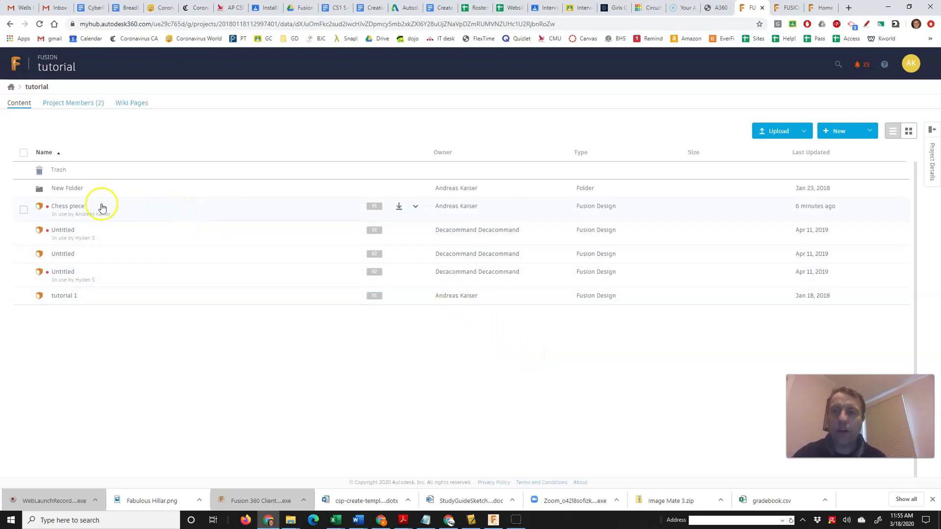
{"action": "left_click", "coordinate": [65, 207]}
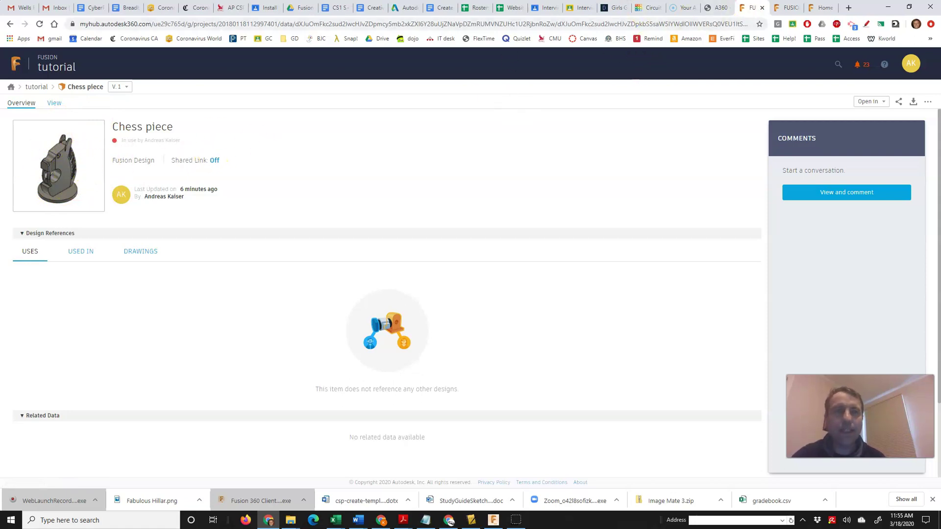
Step: View the Chess piece model, open its sharing options and copy the 800x600 embed code
{"action": "key", "text": "ctrl+Tab"}
{"action": "left_click_drag", "start_coordinate": [667, 246], "coordinate": [741, 348]}
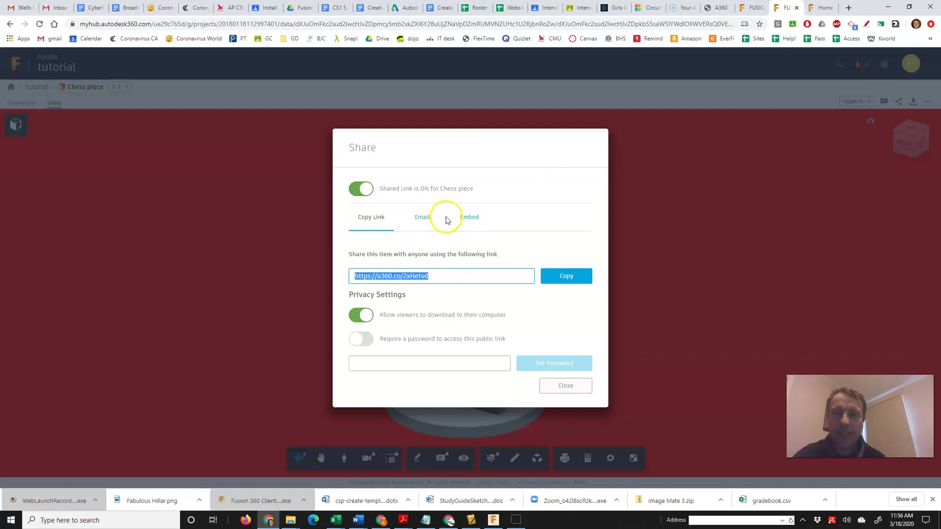
{"action": "left_click", "coordinate": [469, 217]}
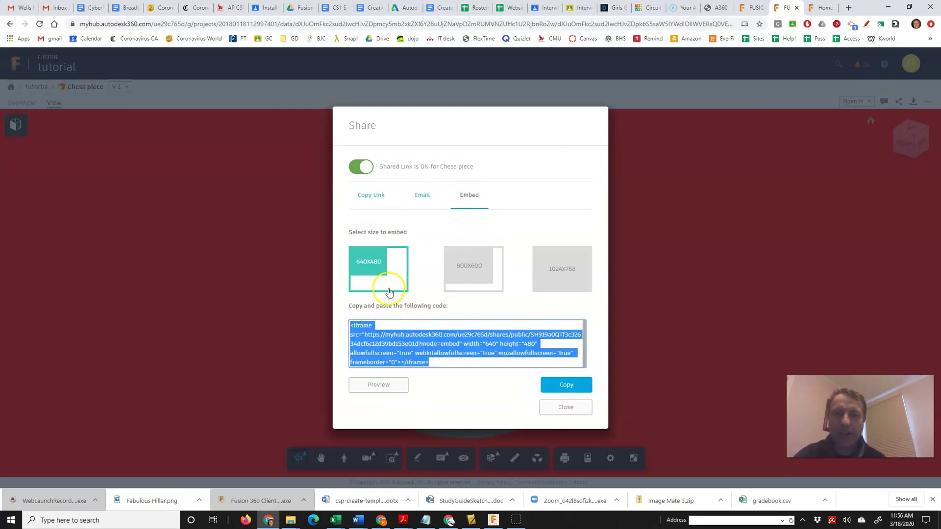
{"action": "left_click", "coordinate": [466, 269]}
{"action": "right_click", "coordinate": [401, 337]}
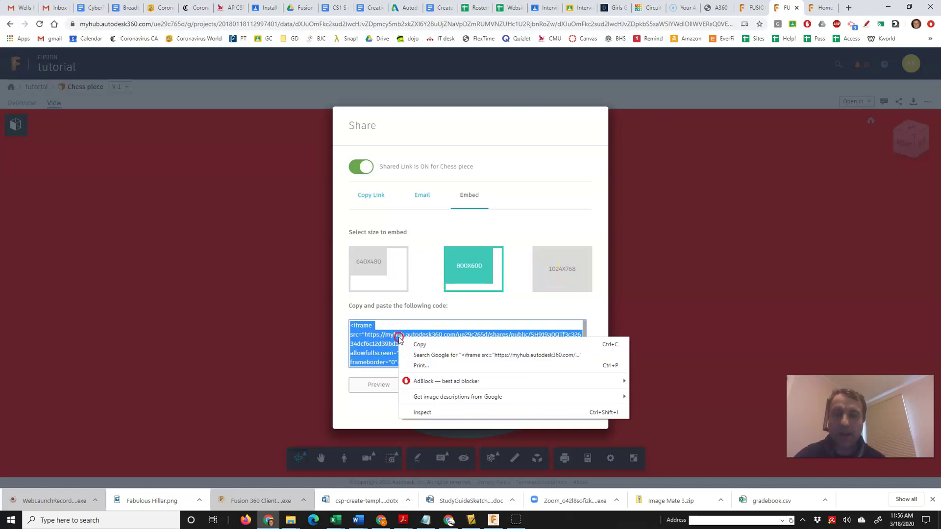
{"action": "left_click", "coordinate": [422, 344]}
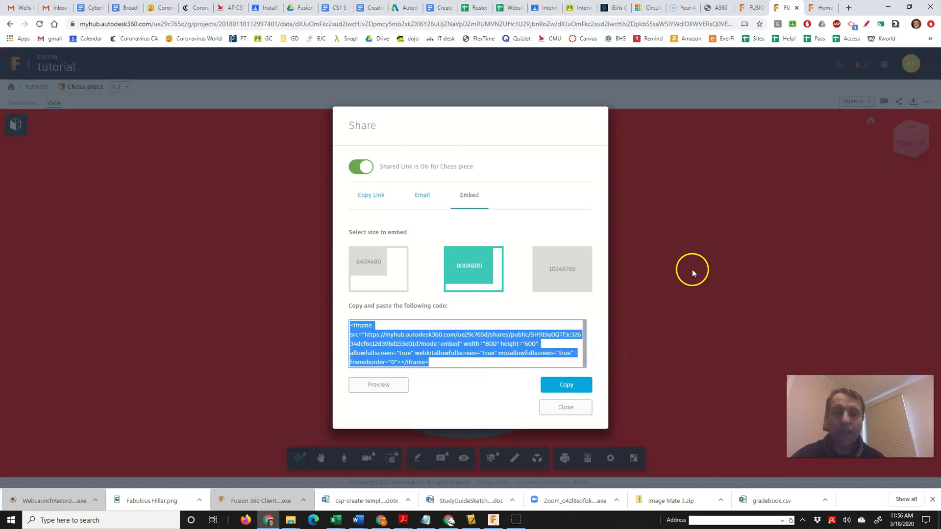
Step: Open weebly.com in a new browser tab and log in with the saved account credentials
{"action": "left_click", "coordinate": [847, 7]}
{"action": "type", "text": "weebly.com"}
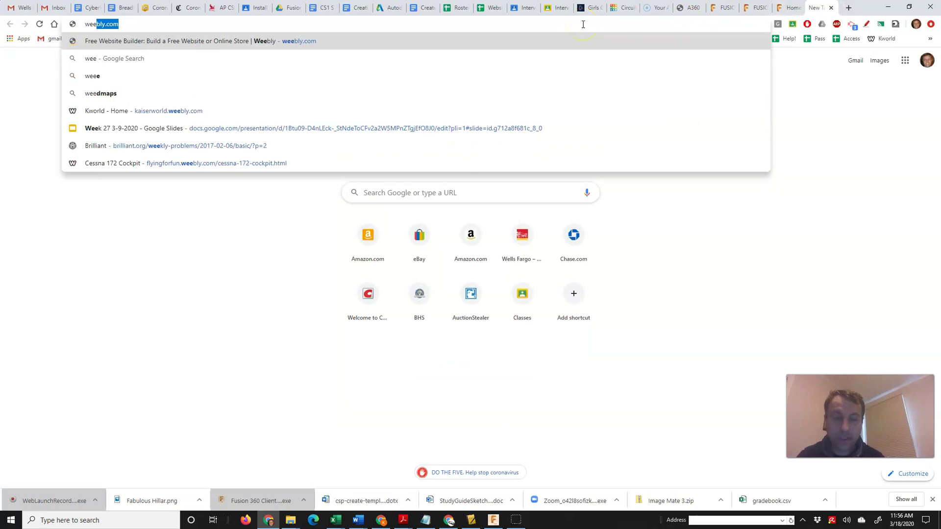
{"action": "key", "text": "Return"}
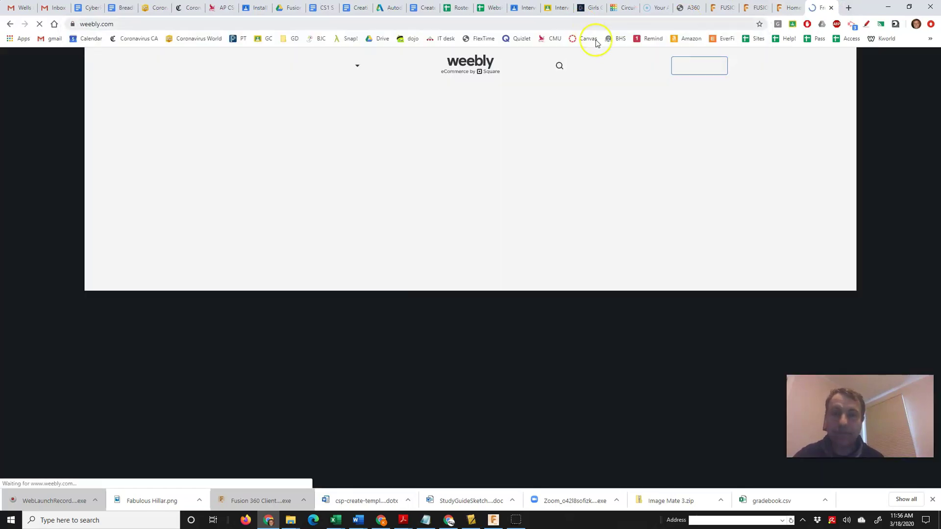
{"action": "left_click", "coordinate": [649, 66]}
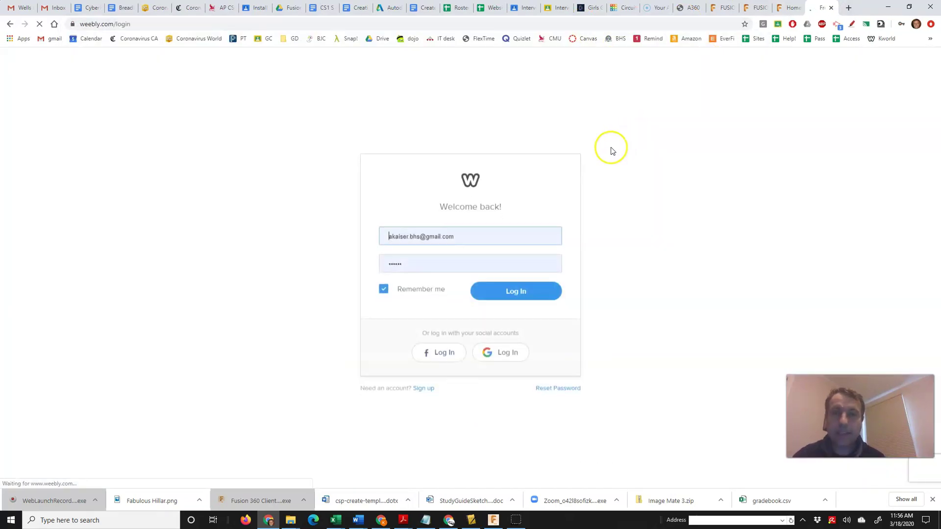
{"action": "left_click", "coordinate": [547, 293]}
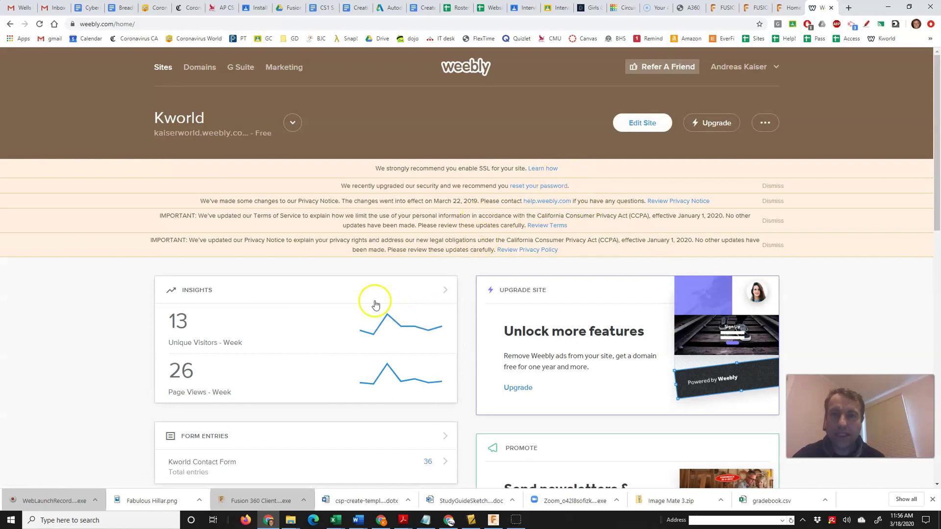
Step: Switch to the test site, open it for editing and go to its Arch Design page
{"action": "left_click", "coordinate": [298, 132]}
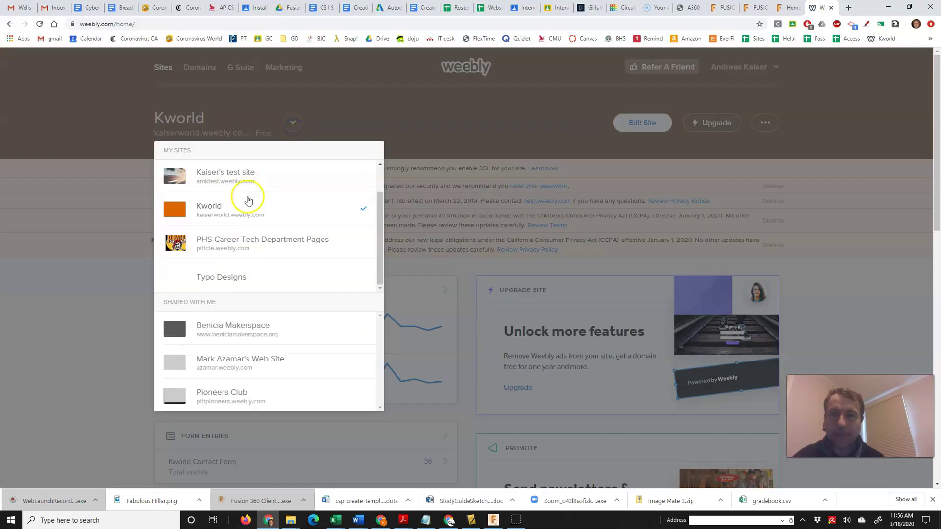
{"action": "left_click", "coordinate": [246, 179]}
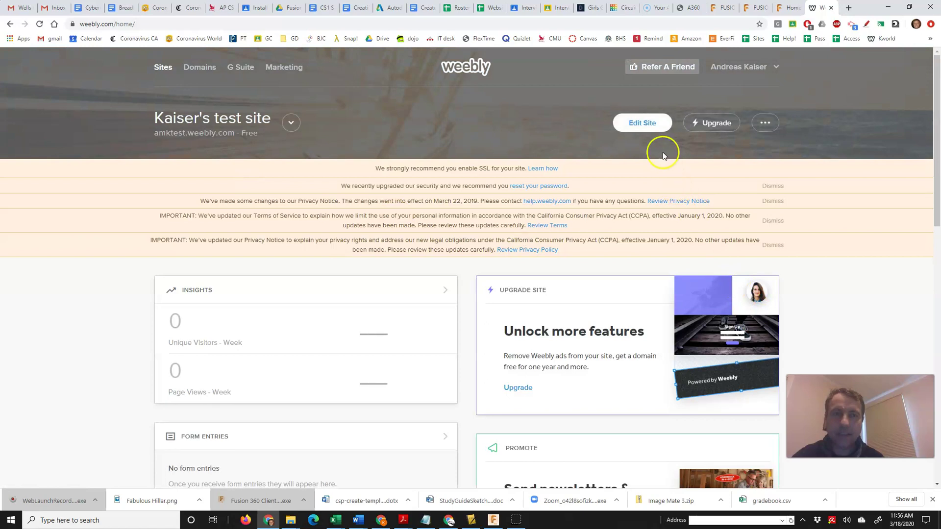
{"action": "left_click", "coordinate": [651, 127]}
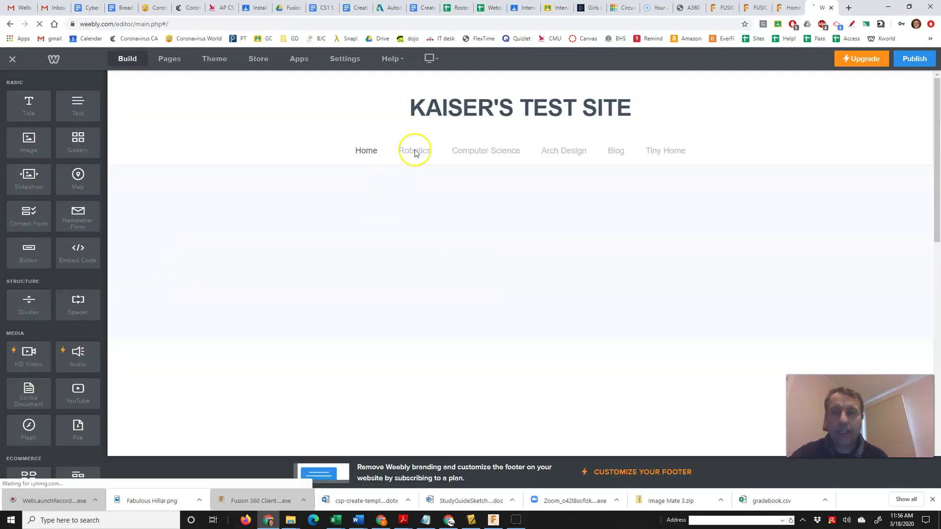
{"action": "left_click", "coordinate": [571, 151]}
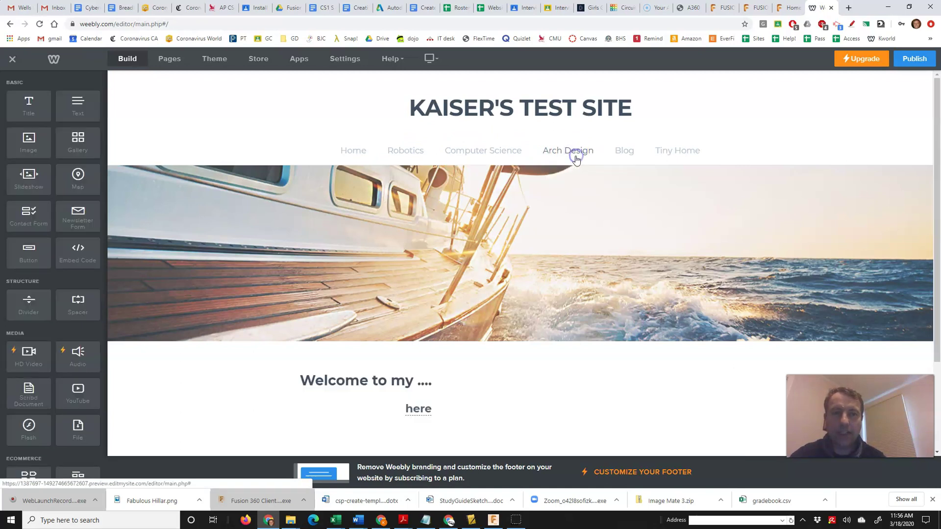
Step: Place an Embed Code element between the welcome text and the wing size chart
{"action": "scroll", "coordinate": [563, 321], "scroll_direction": "down", "scroll_amount": 1}
{"action": "scroll", "coordinate": [562, 321], "scroll_direction": "down", "scroll_amount": 1}
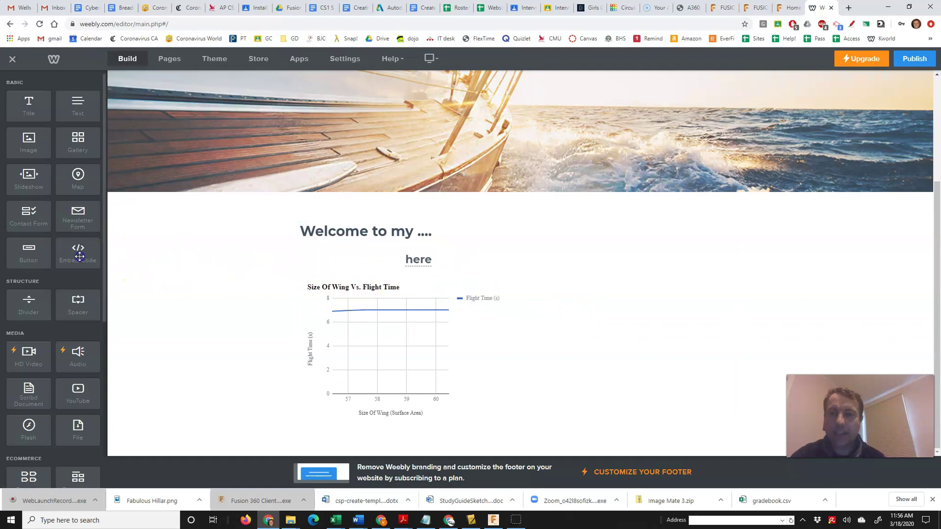
{"action": "left_click_drag", "start_coordinate": [80, 253], "coordinate": [395, 277]}
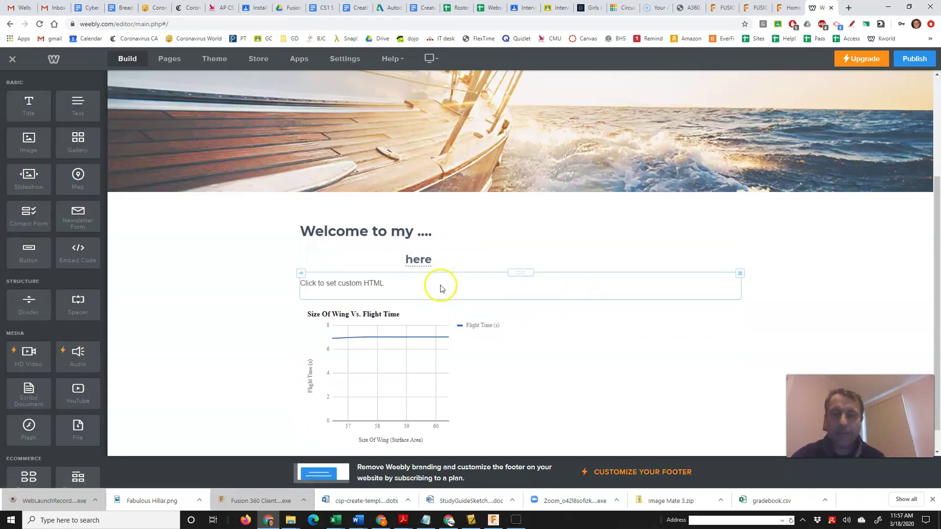
Step: Replace the embed element's placeholder HTML with the copied chess piece embed code
{"action": "left_click", "coordinate": [373, 283]}
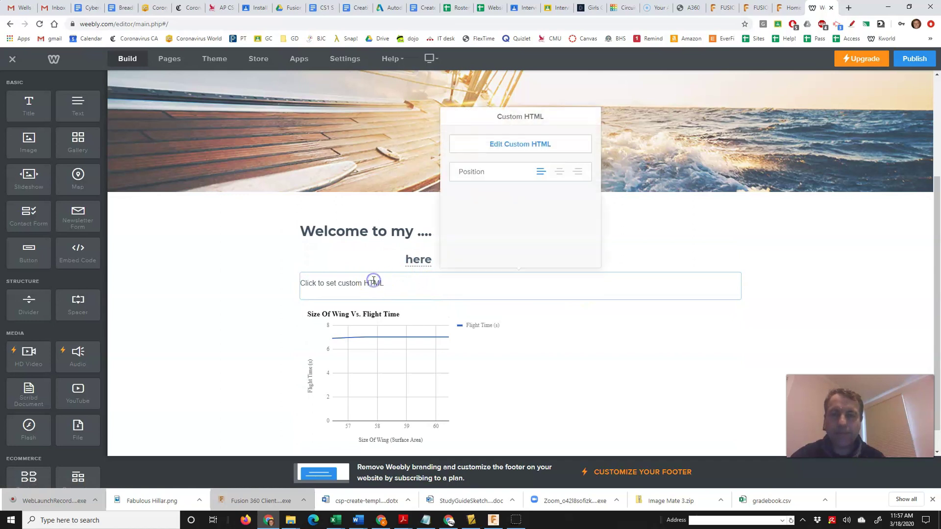
{"action": "left_click", "coordinate": [558, 144]}
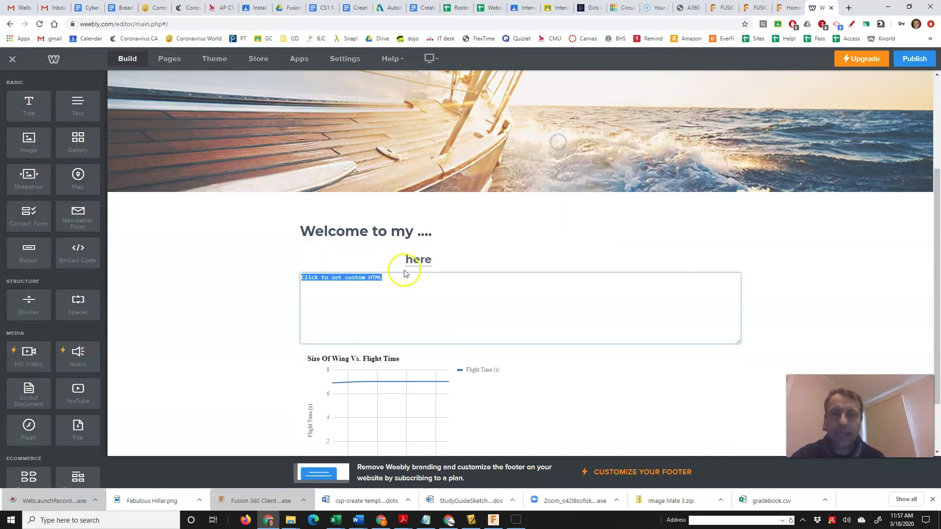
{"action": "right_click", "coordinate": [363, 277]}
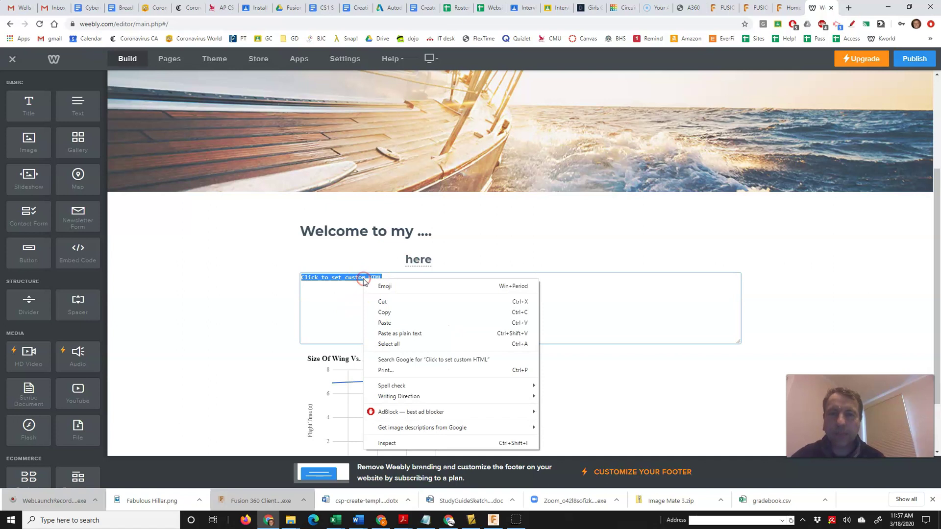
{"action": "left_click", "coordinate": [405, 319]}
{"action": "left_click", "coordinate": [804, 300]}
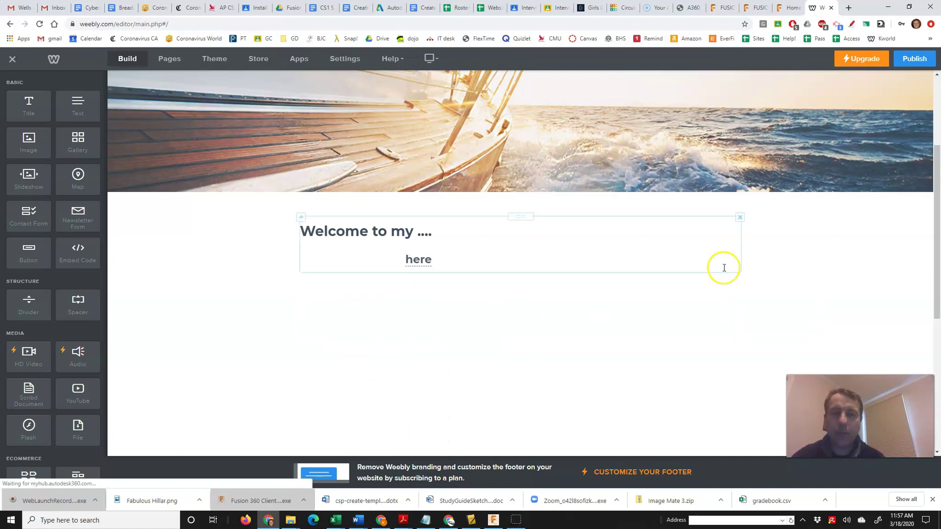
Step: Check the embedded chess piece viewer on the page above the chart
{"action": "scroll", "coordinate": [723, 268], "scroll_direction": "down", "scroll_amount": 2}
{"action": "scroll", "coordinate": [603, 228], "scroll_direction": "down", "scroll_amount": 2}
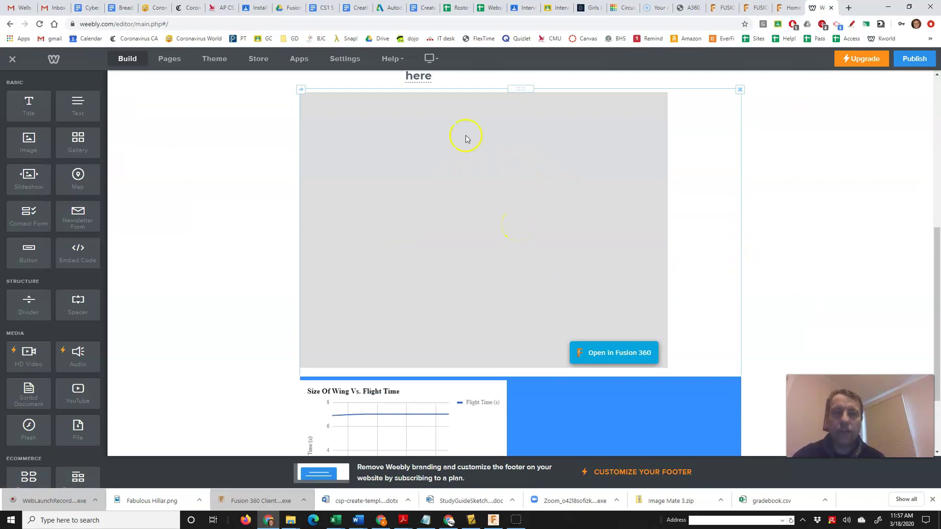
{"action": "left_click", "coordinate": [461, 150]}
{"action": "left_click", "coordinate": [516, 254]}
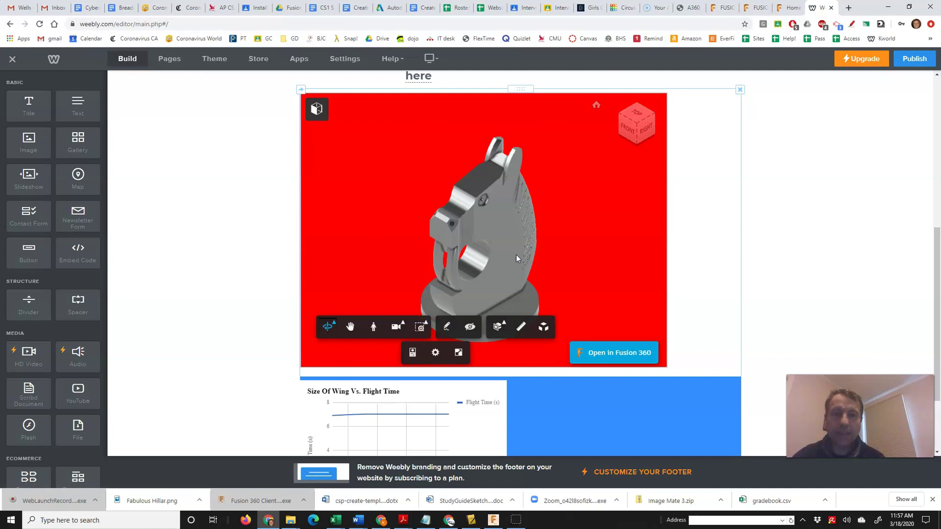
Step: Review the Chess piece's email and embed sharing options in Fusion, preview the 640x480 embed, and close the sharing dialog
{"action": "left_click", "coordinate": [728, 10]}
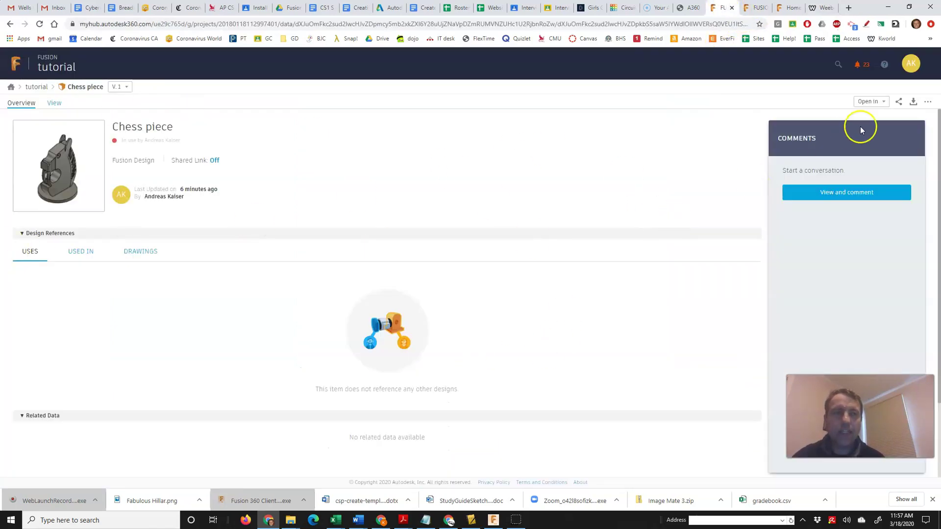
{"action": "left_click", "coordinate": [899, 102]}
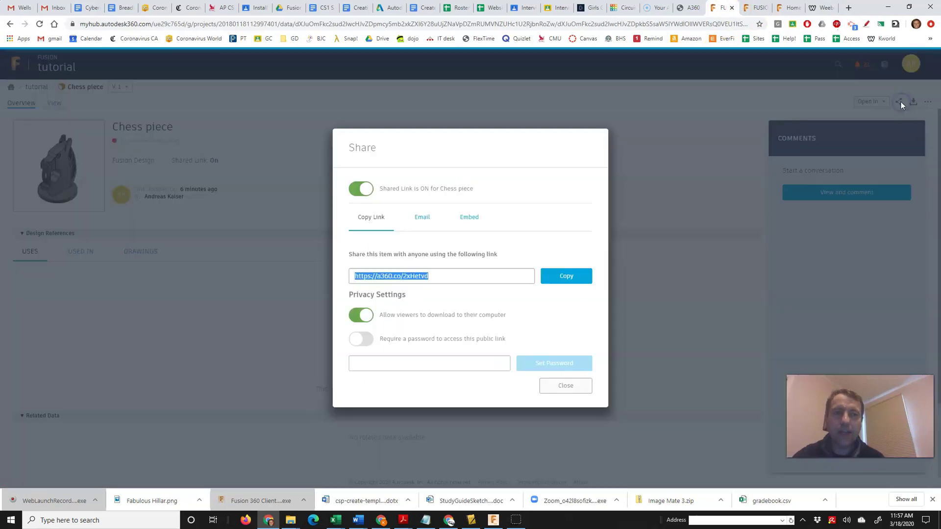
{"action": "left_click", "coordinate": [424, 221]}
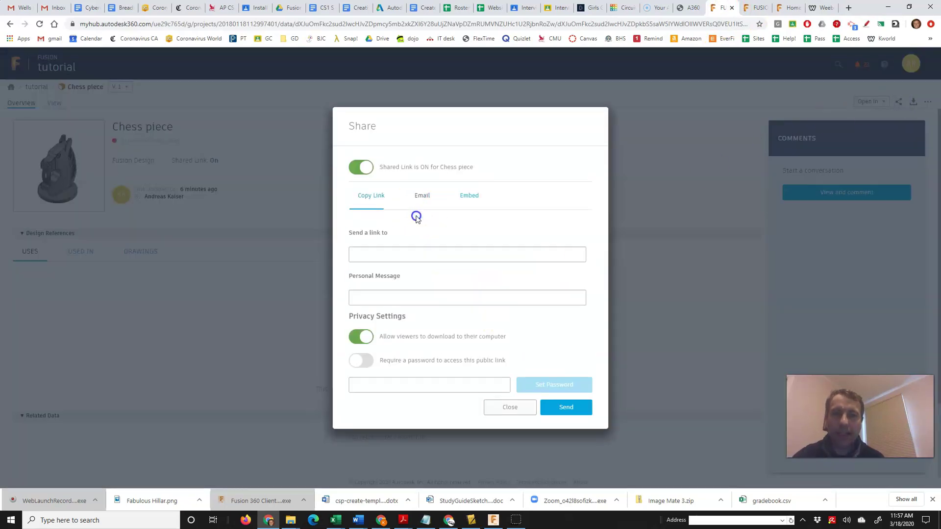
{"action": "left_click", "coordinate": [475, 195]}
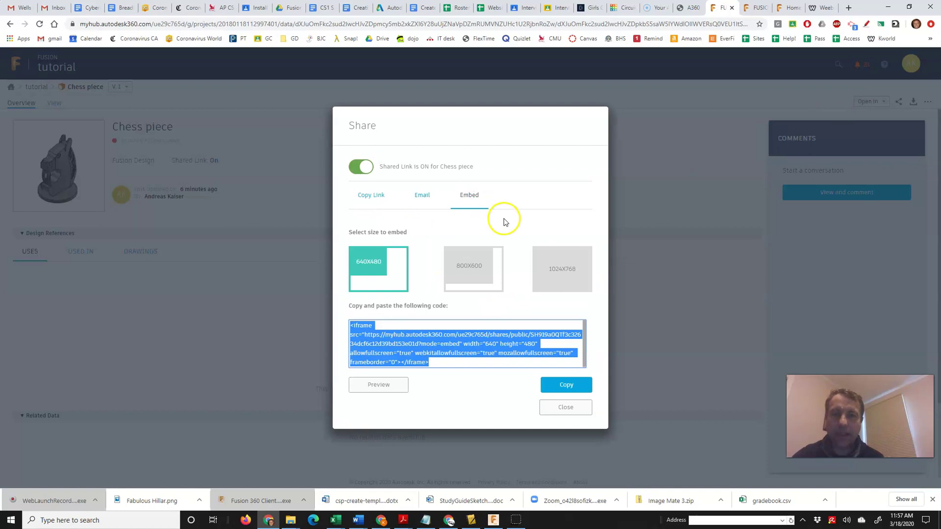
{"action": "left_click", "coordinate": [392, 390]}
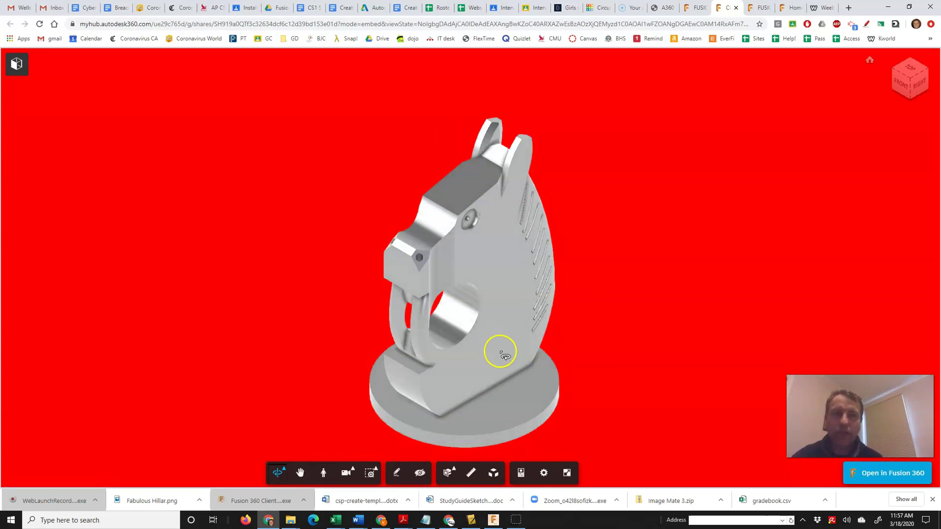
{"action": "left_click", "coordinate": [701, 6]}
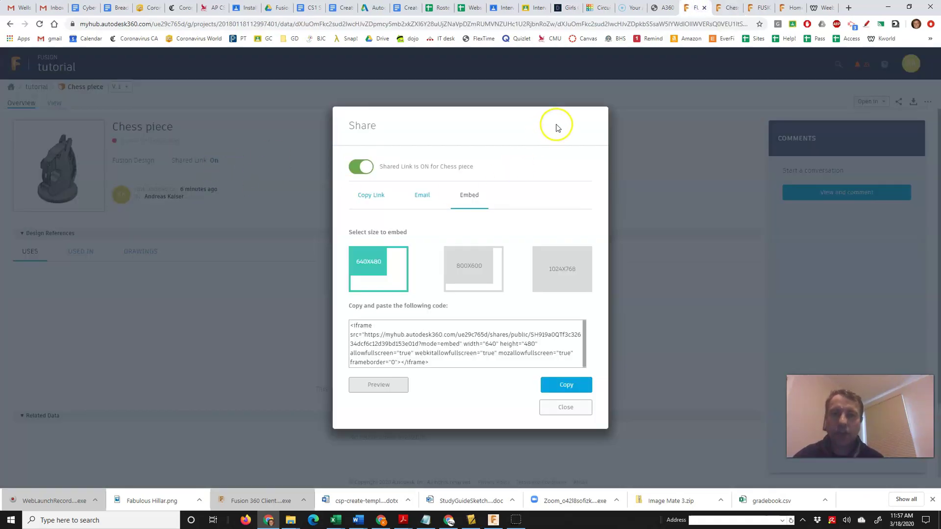
{"action": "left_click", "coordinate": [557, 406]}
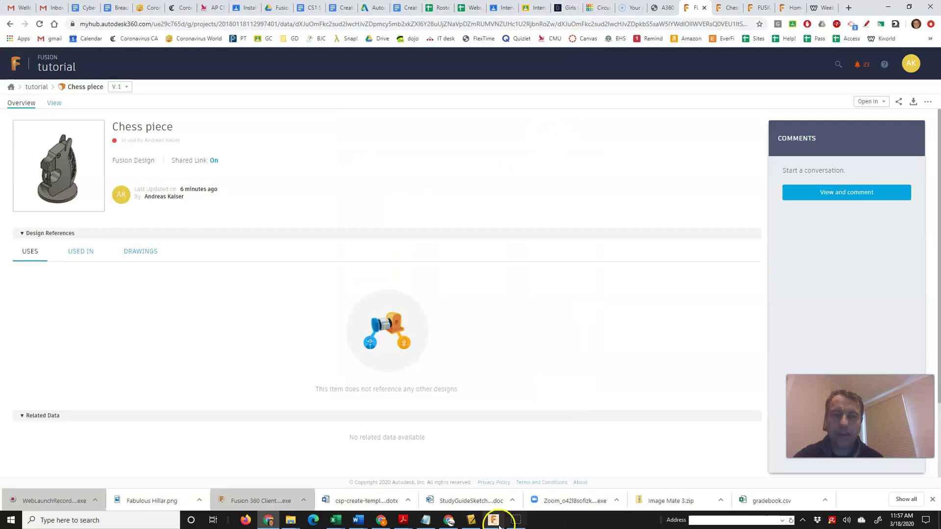
Step: Switch to Fusion 360, open the tutorial project's web page from there, and return to the browser
{"action": "left_click", "coordinate": [493, 520]}
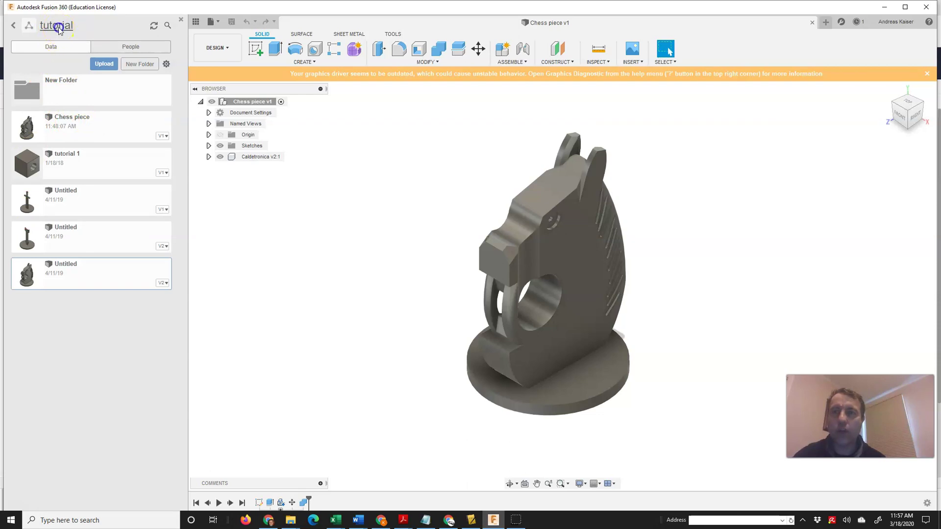
{"action": "left_click", "coordinate": [881, 7]}
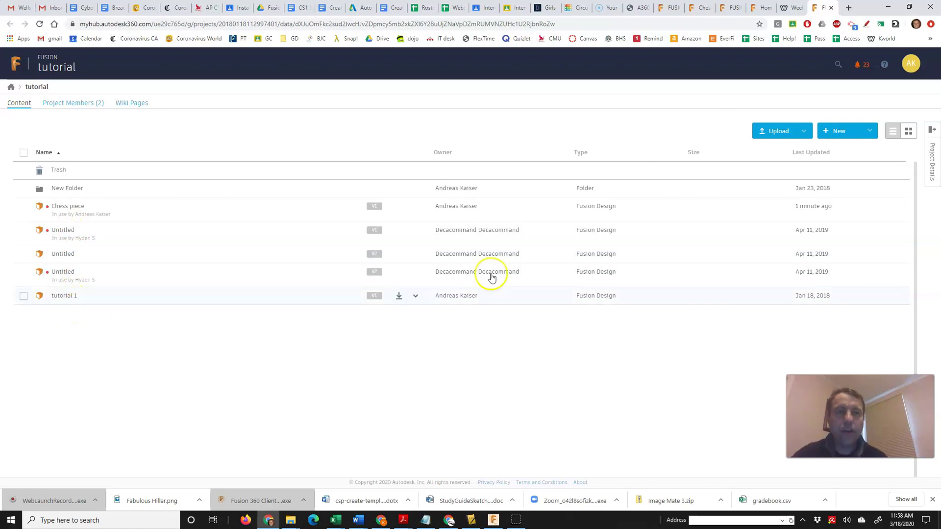
Step: Return to the Weebly editor, publish the website, and open the published site at amktest.weebly.com
{"action": "left_click", "coordinate": [786, 9]}
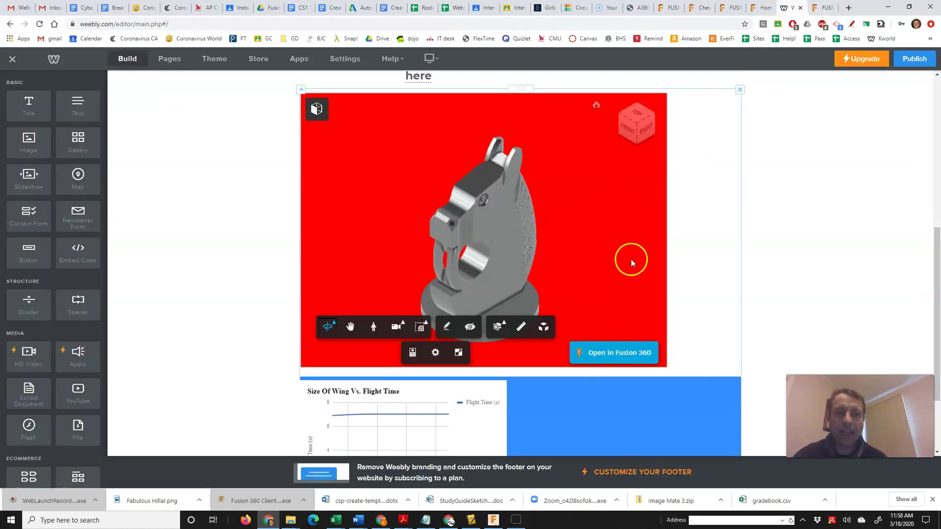
{"action": "left_click", "coordinate": [908, 59]}
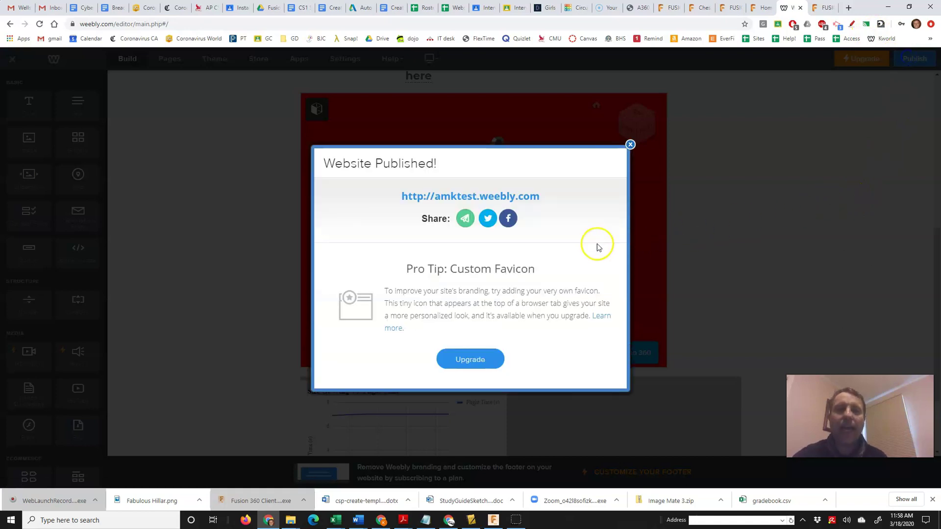
{"action": "left_click", "coordinate": [527, 195]}
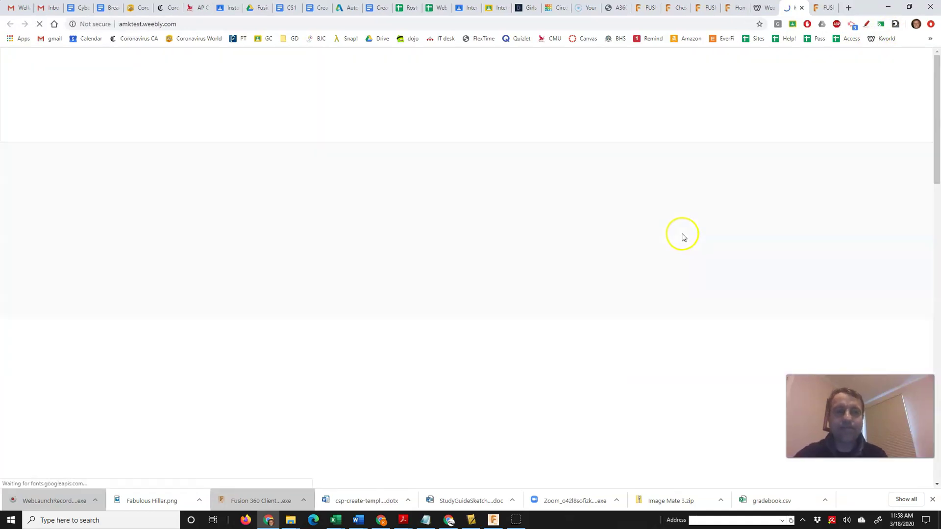
Step: Examine the first embedded 3D model under Welcome on the published Home page and rotate it in its viewer
{"action": "scroll", "coordinate": [582, 289], "scroll_direction": "down", "scroll_amount": 4}
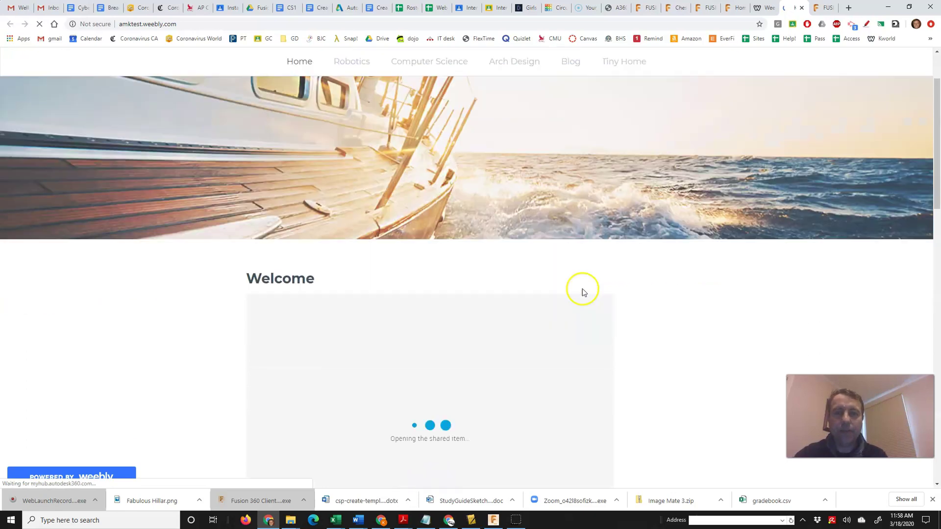
{"action": "scroll", "coordinate": [582, 289], "scroll_direction": "down", "scroll_amount": 2}
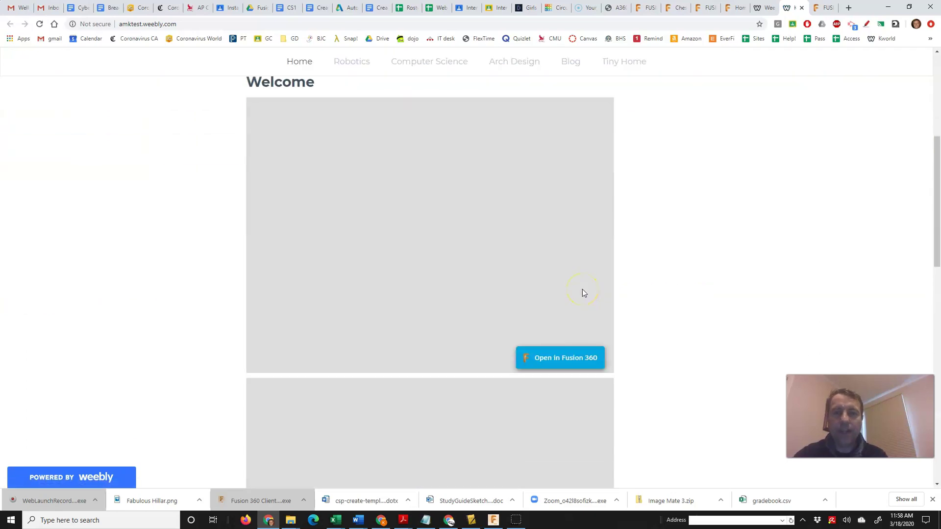
{"action": "scroll", "coordinate": [582, 293], "scroll_direction": "up", "scroll_amount": 1}
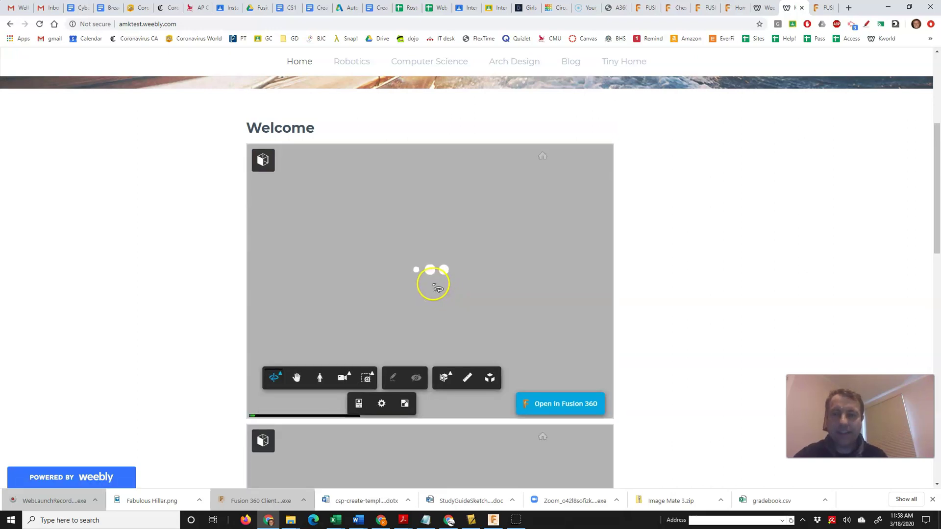
{"action": "left_click_drag", "start_coordinate": [432, 283], "coordinate": [478, 267]}
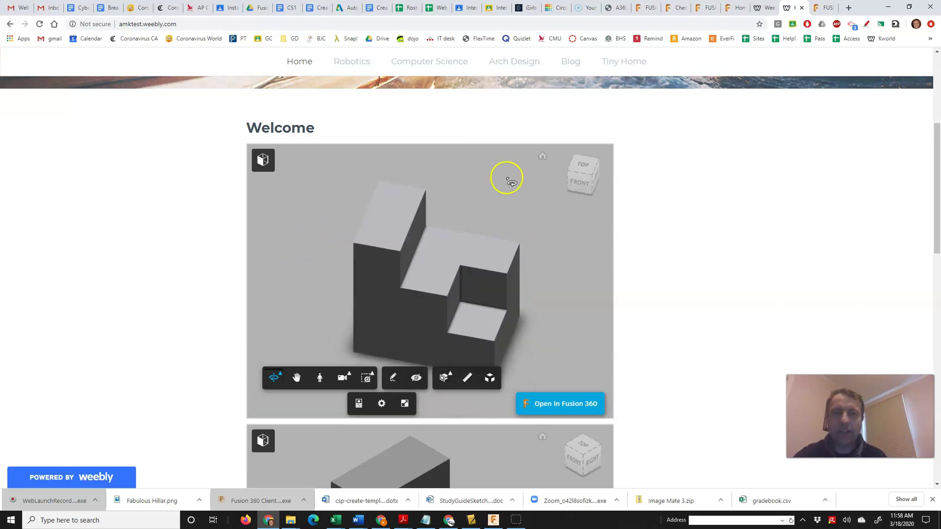
Step: Open the published Arch Design page and orbit the embedded chess piece to test its interactive viewer
{"action": "left_click", "coordinate": [521, 61]}
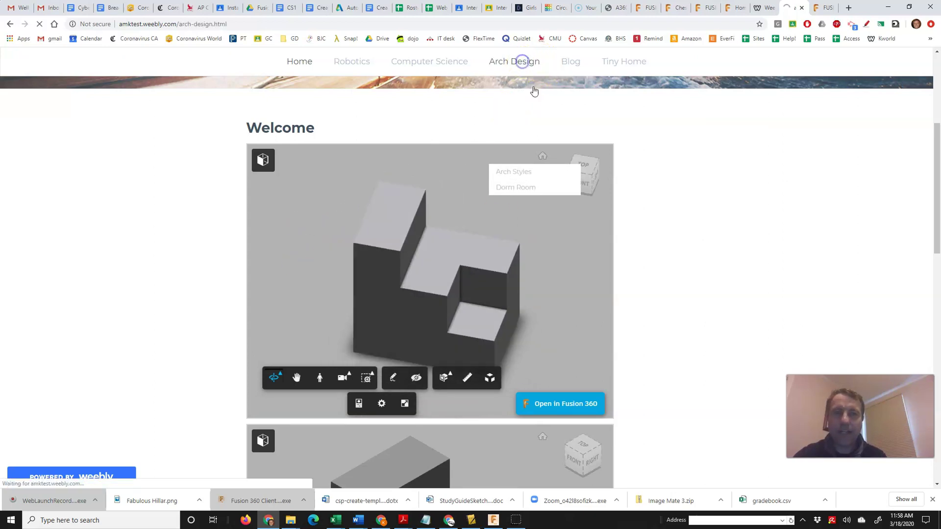
{"action": "scroll", "coordinate": [566, 314], "scroll_direction": "down", "scroll_amount": 5}
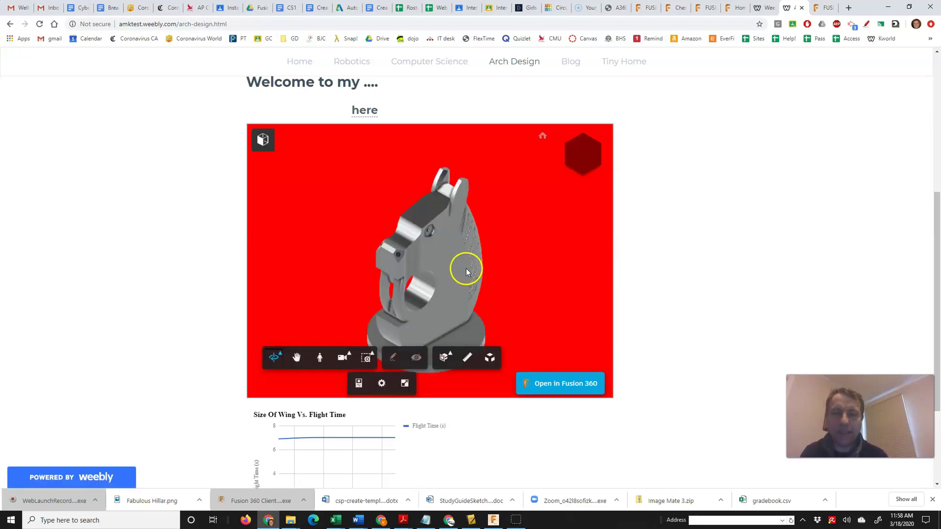
{"action": "left_click_drag", "start_coordinate": [468, 272], "coordinate": [584, 320]}
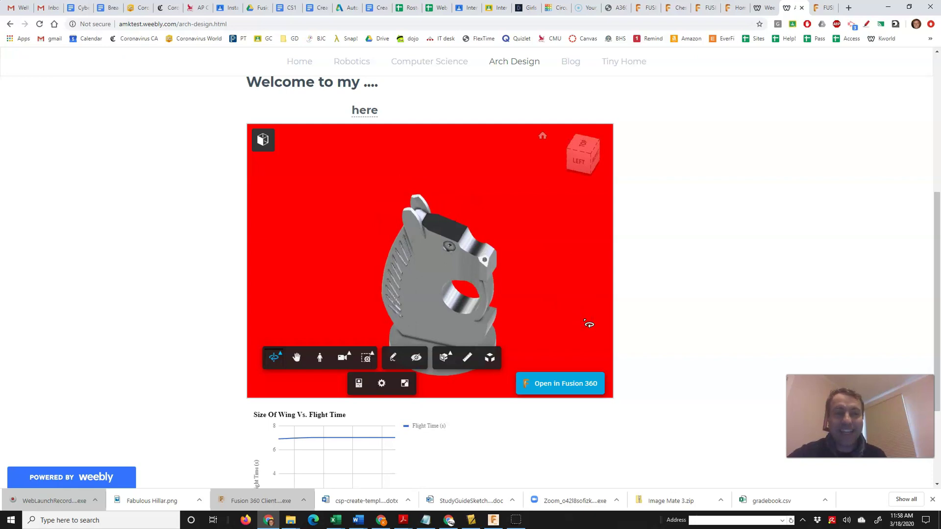